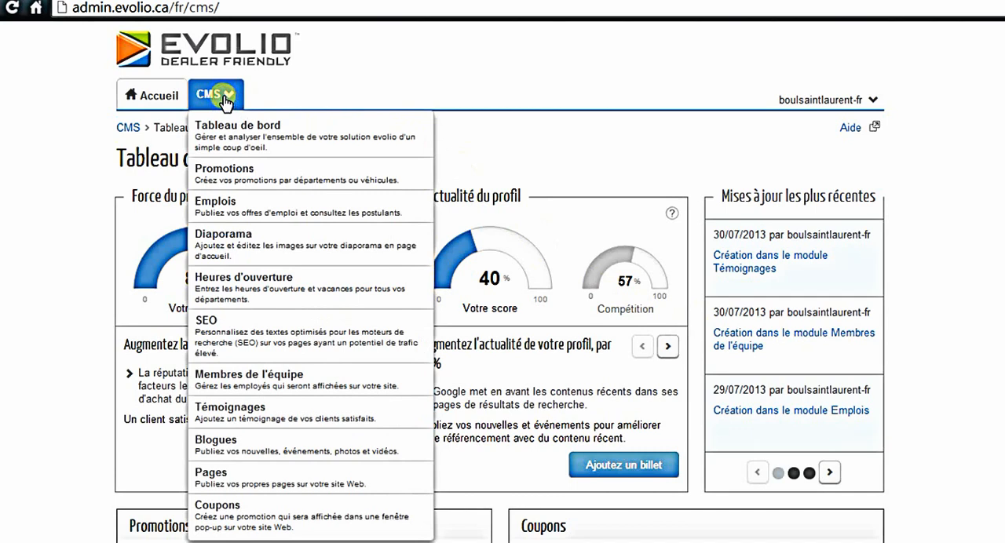
Step: Open the Coupons module of the CMS and start adding a new coupon
left_click(212, 510)
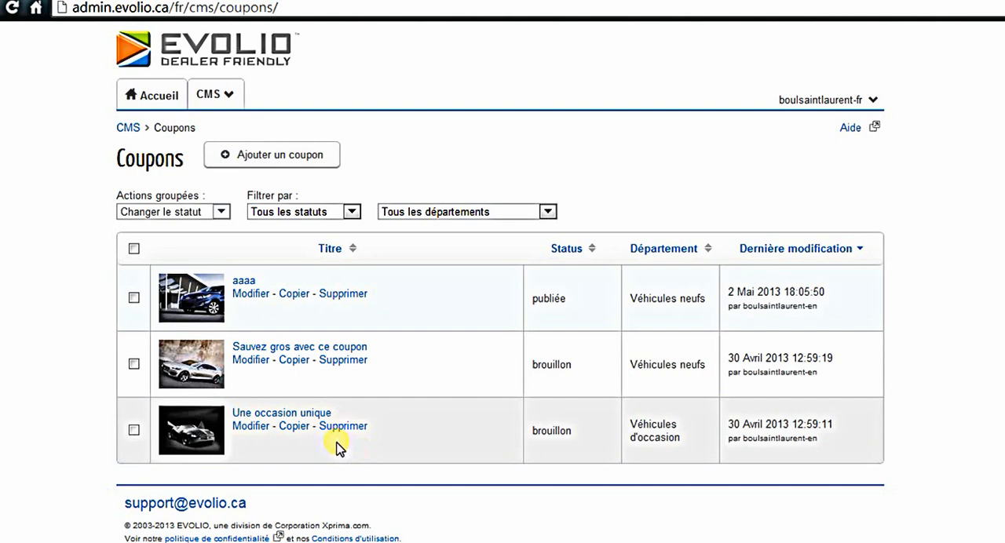
left_click(264, 161)
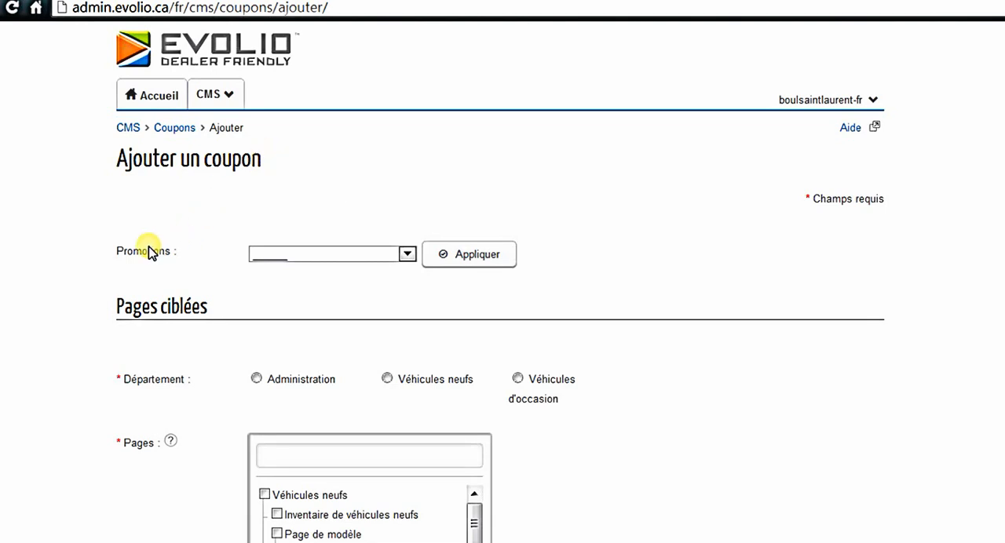
Step: Choose Hyundai Elantra - Test Fr as the promotion for the new coupon and look over the form below
left_click(288, 255)
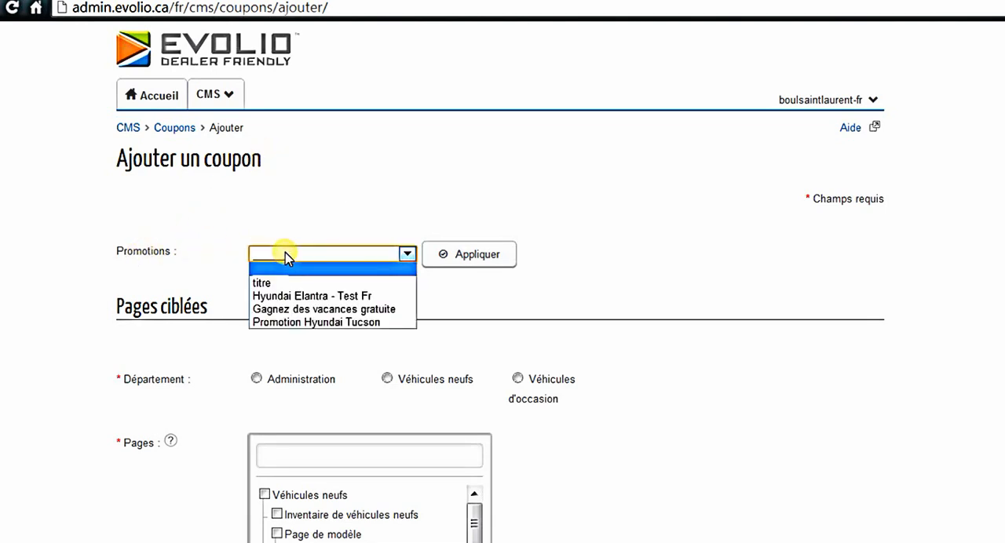
left_click(313, 296)
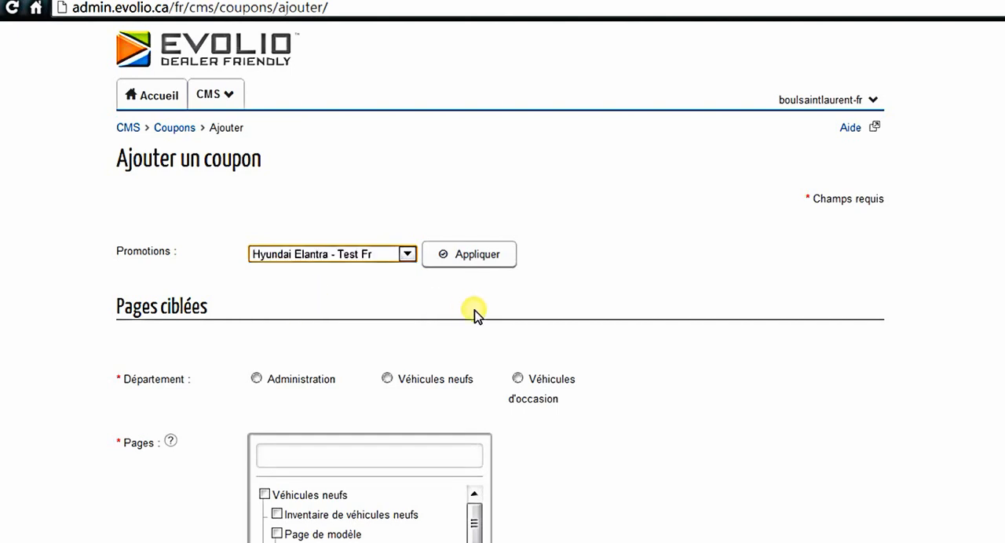
scroll(474, 312, "down", 10)
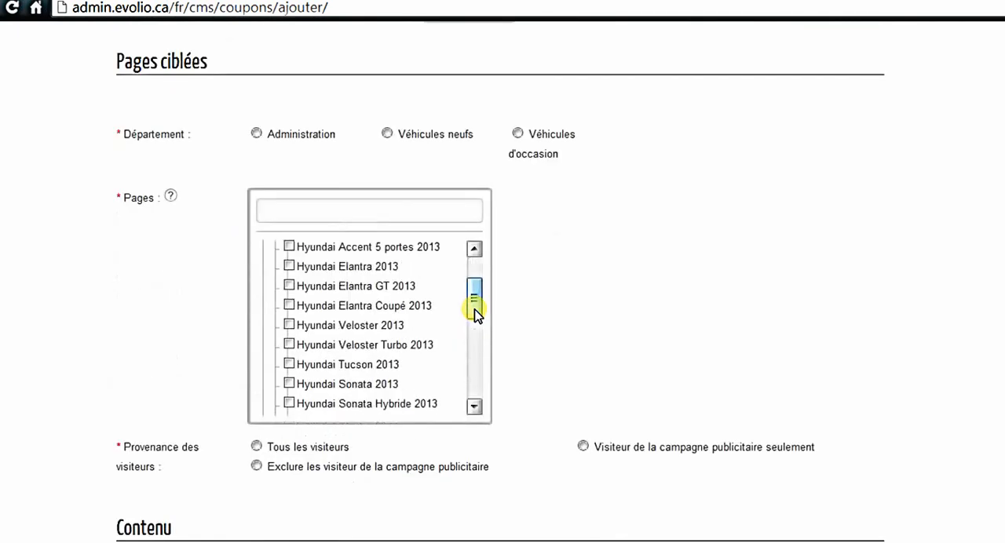
scroll(568, 320, "down", 4)
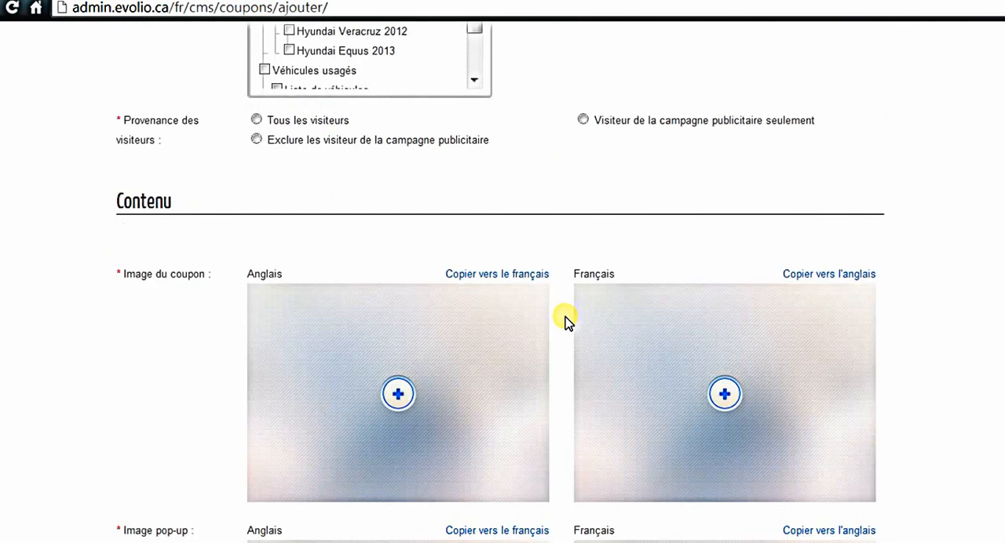
Step: Assign the coupon to the Véhicules d'occasion department and include the Véhicules usagés group in its target pages
scroll(567, 321, "up", 5)
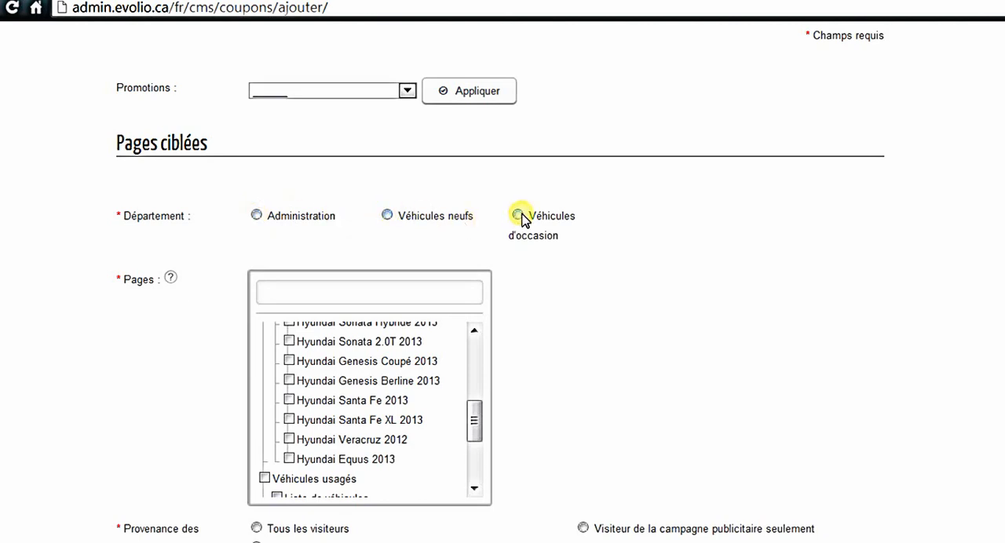
left_click(387, 215)
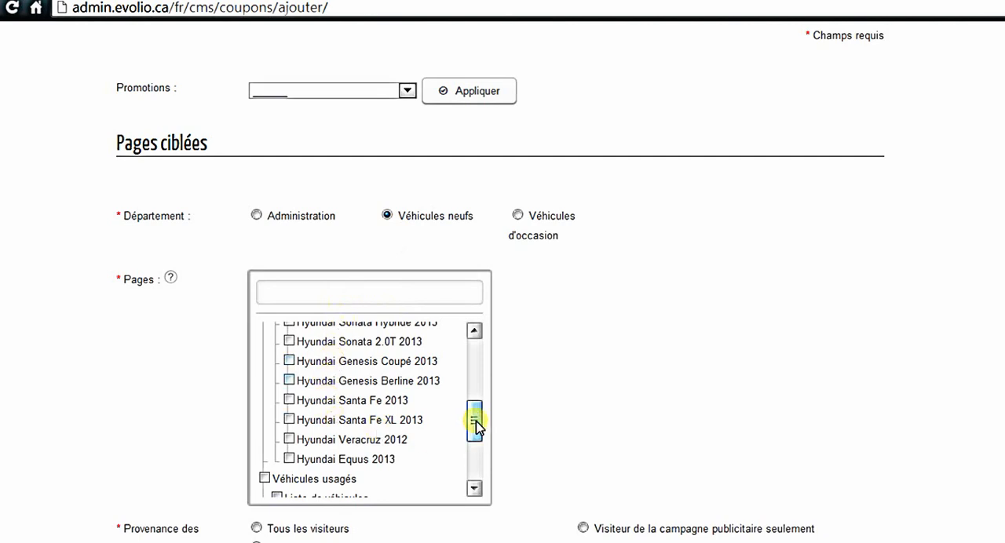
left_click_drag(475, 424, 471, 352)
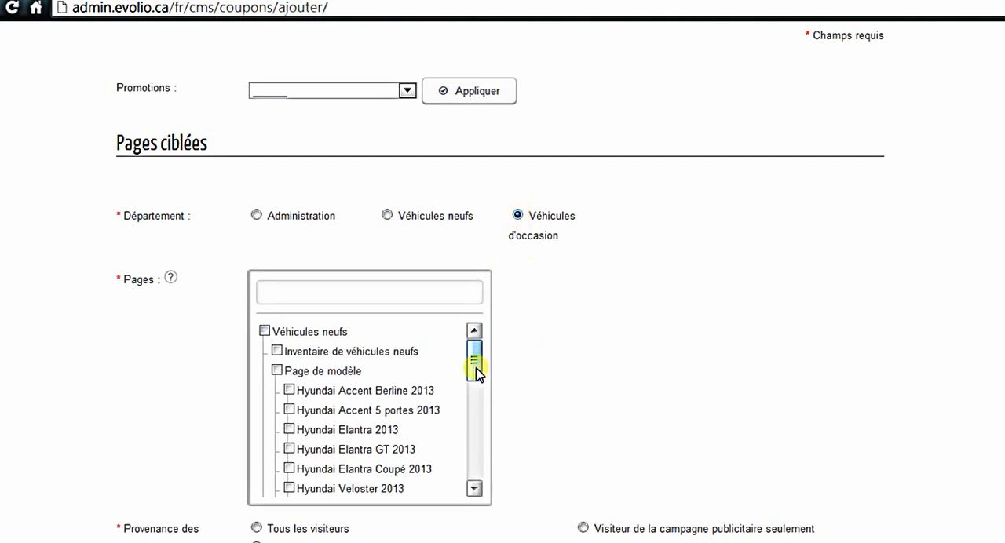
left_click_drag(476, 368, 490, 470)
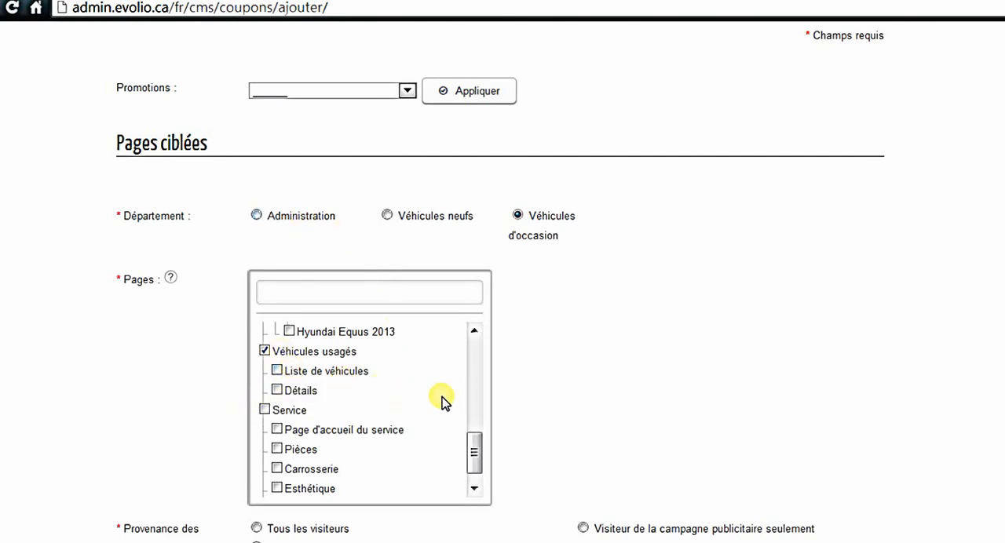
left_click_drag(474, 454, 474, 345)
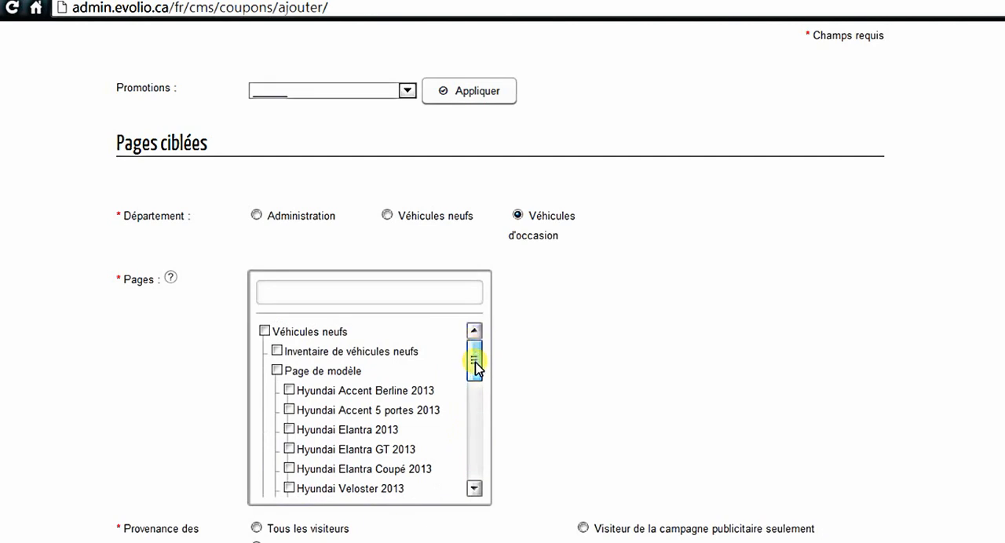
Step: Set the coupon's visitor origin (Provenance des visiteurs) to Tous les visiteurs
scroll(533, 373, "down", 2)
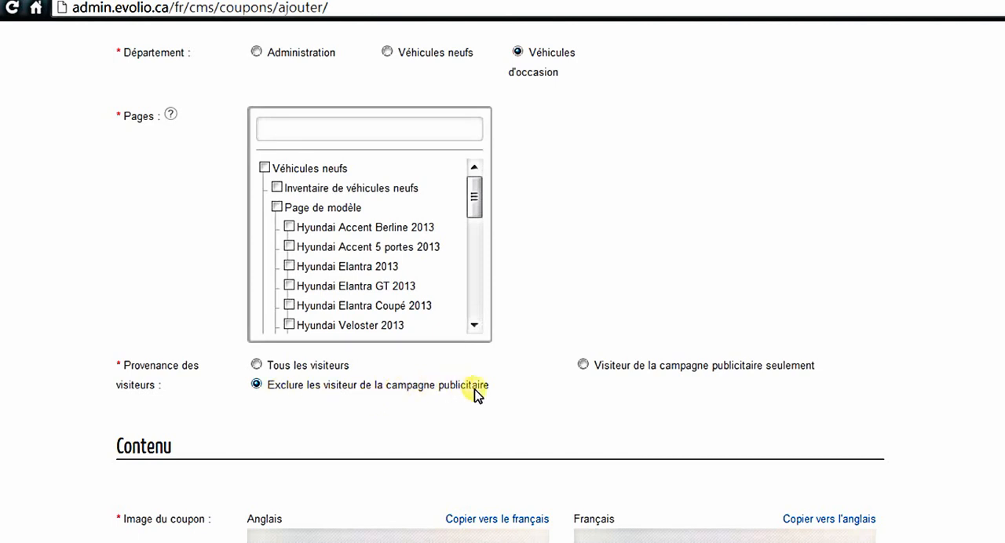
left_click(582, 365)
left_click(257, 365)
Step: Upload Hyundai-Elantra-2012-1.jpg from the Automobiles folder on the computer as the French coupon image
scroll(499, 299, "down", 3)
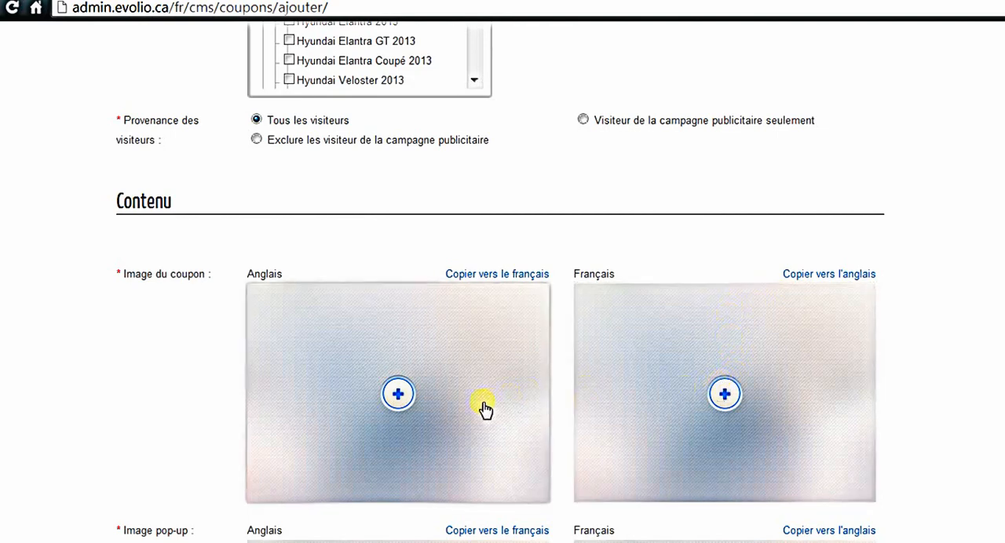
left_click(722, 395)
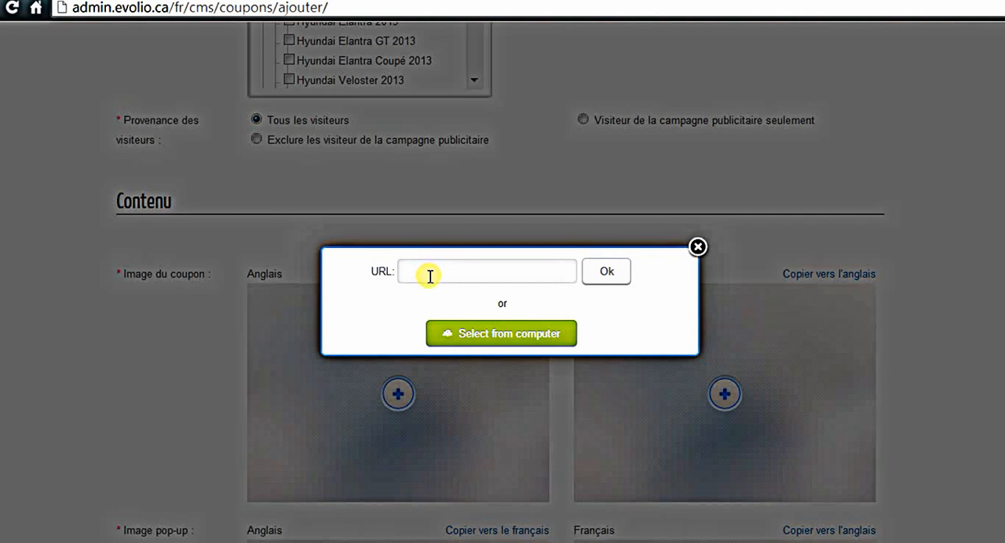
left_click(520, 341)
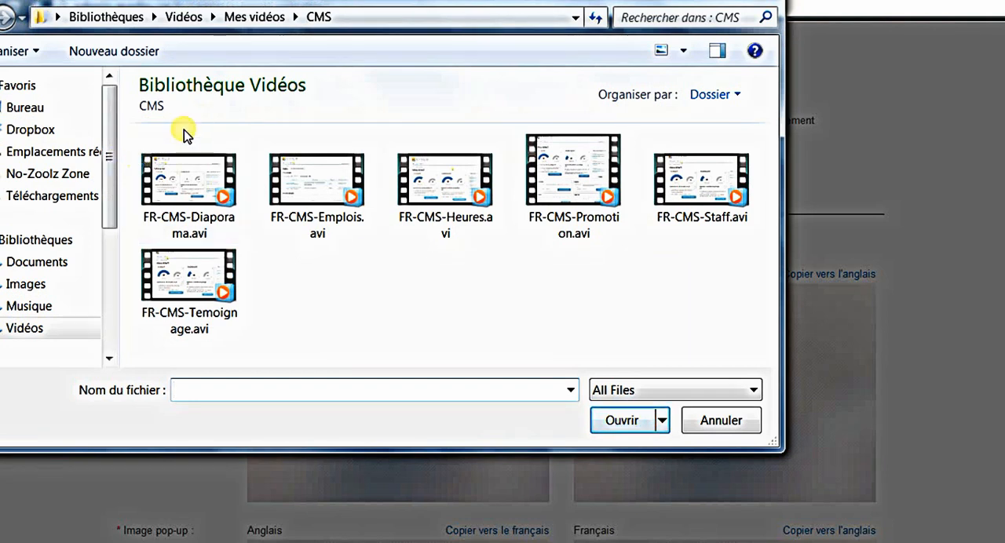
left_click(30, 264)
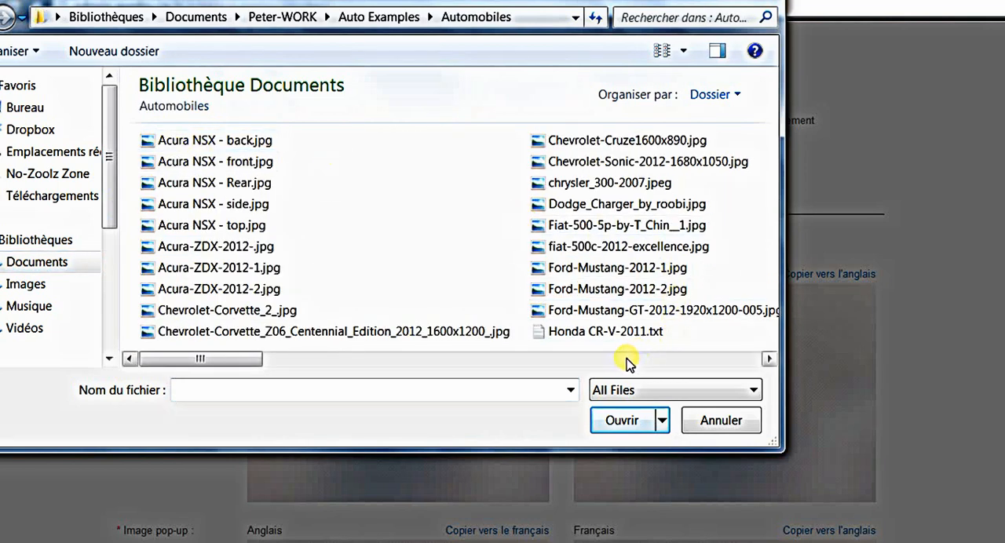
left_click(627, 360)
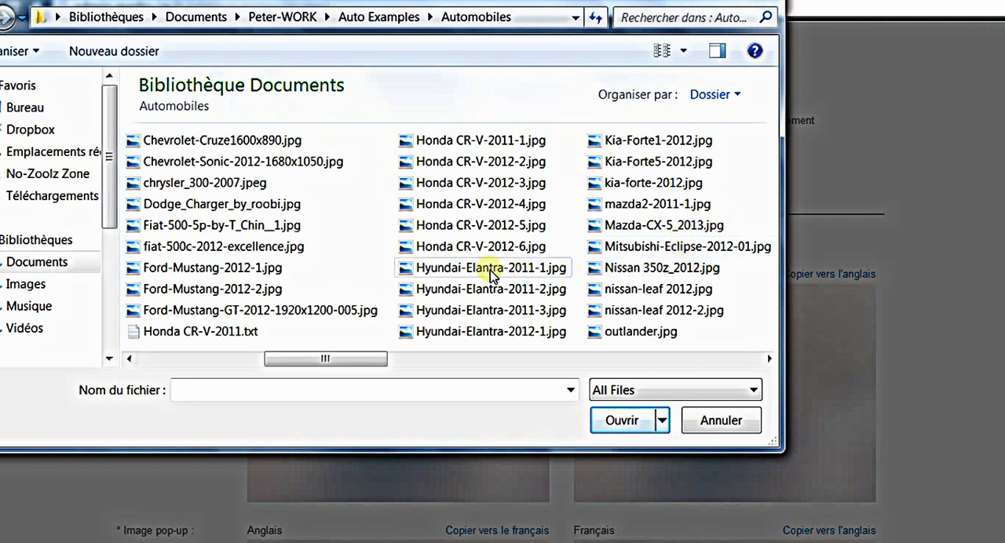
left_click(475, 336)
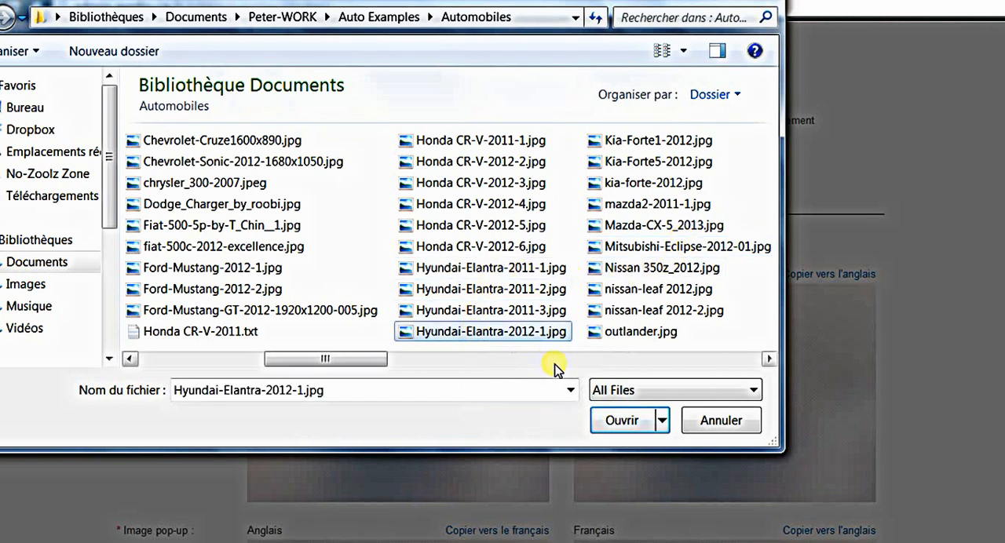
left_click(622, 424)
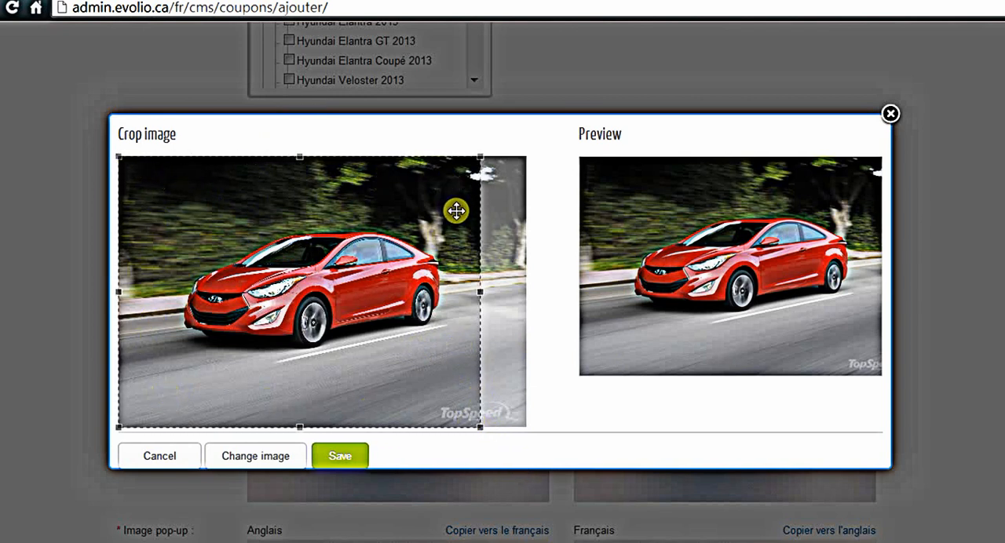
Step: Crop the French coupon image closely around the red car, save it and copy it to the English version
left_click_drag(481, 430, 432, 357)
left_click_drag(296, 282, 320, 310)
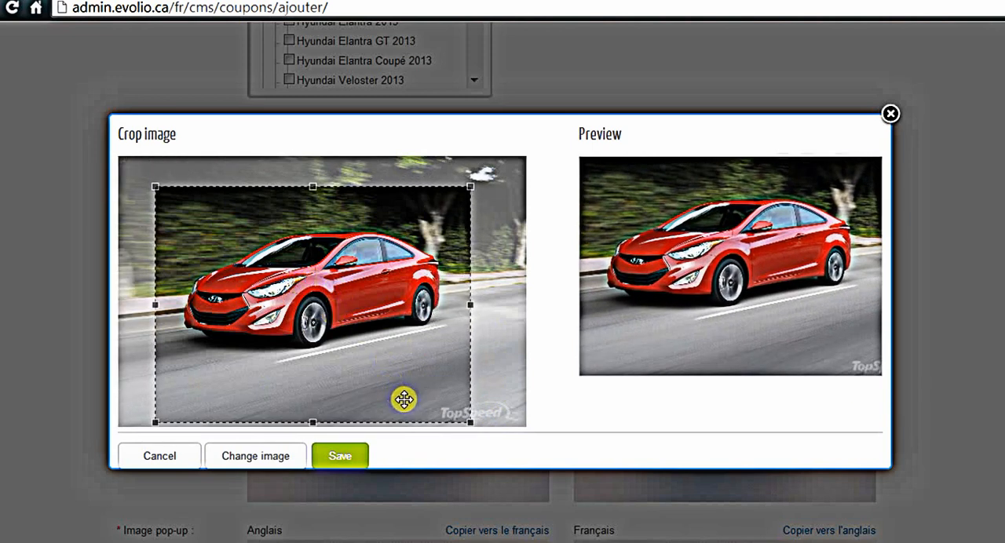
left_click_drag(470, 424, 406, 289)
left_click_drag(323, 306, 393, 309)
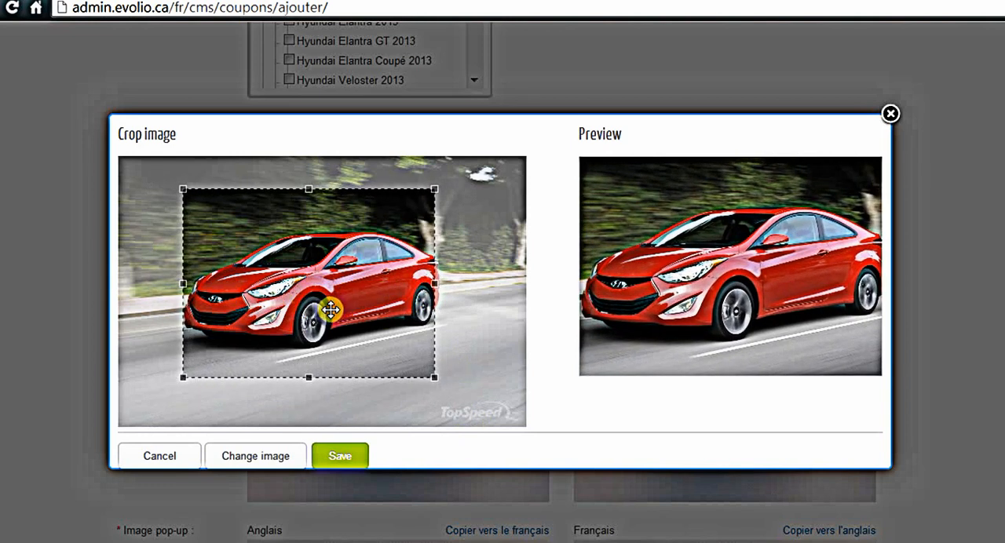
left_click_drag(433, 378, 456, 393)
left_click_drag(406, 368, 395, 365)
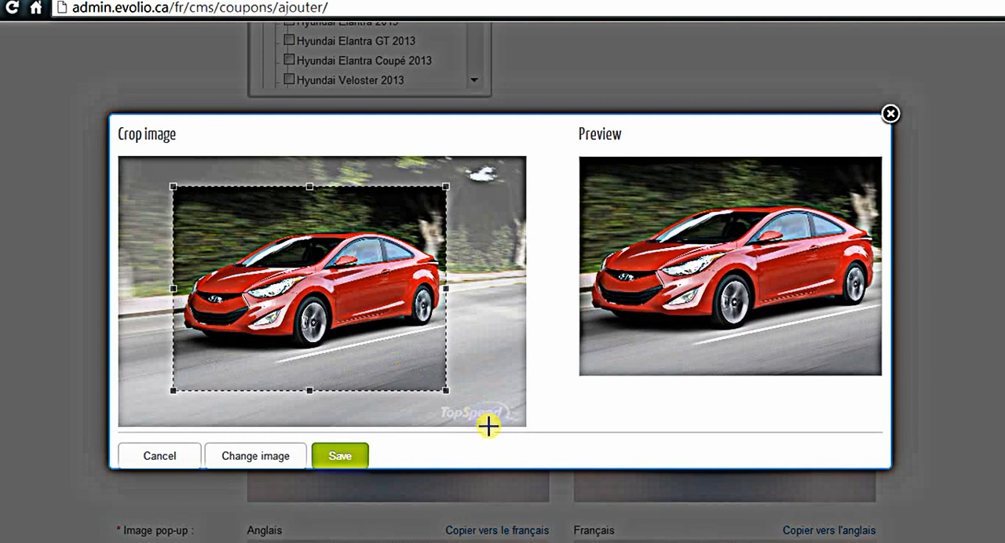
left_click(344, 463)
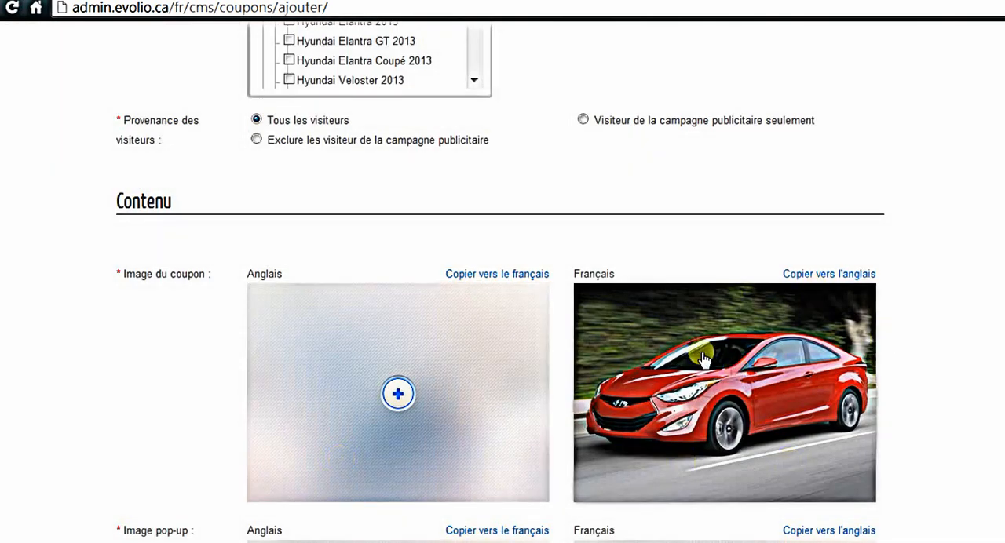
left_click(826, 275)
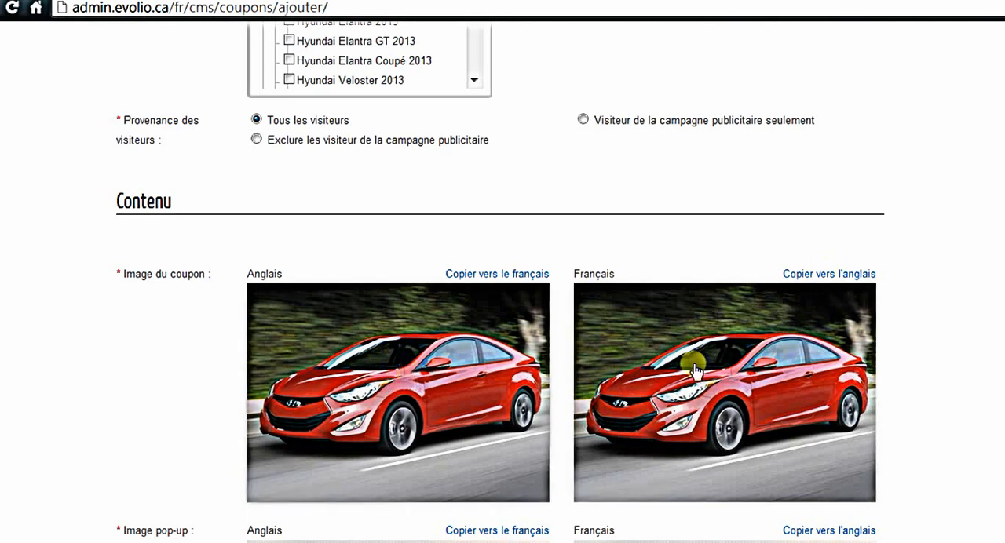
Step: Upload Hyundai-Elantra-2012-1.jpg as the French pop-up image with the default crop and copy it to the English version
scroll(972, 328, "down", 3)
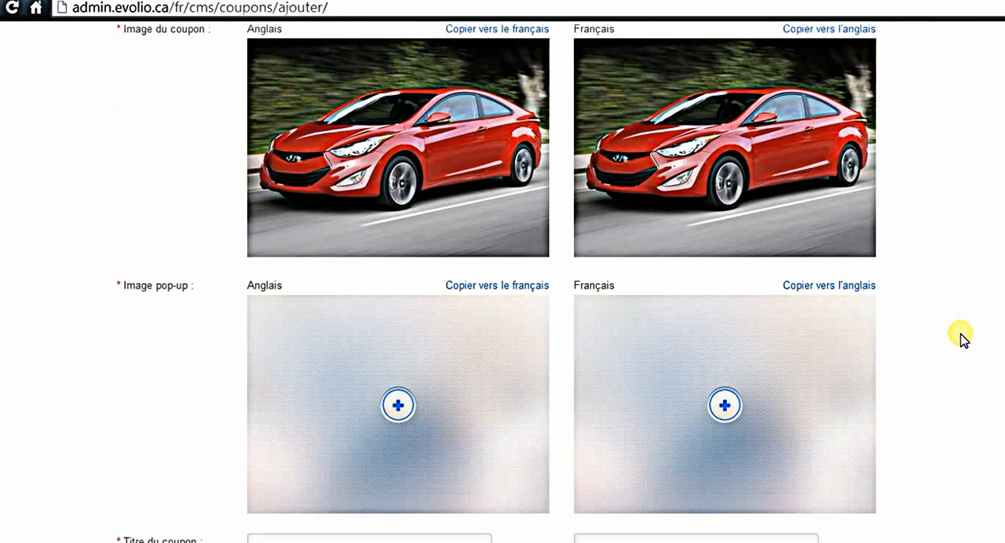
scroll(962, 337, "down", 1)
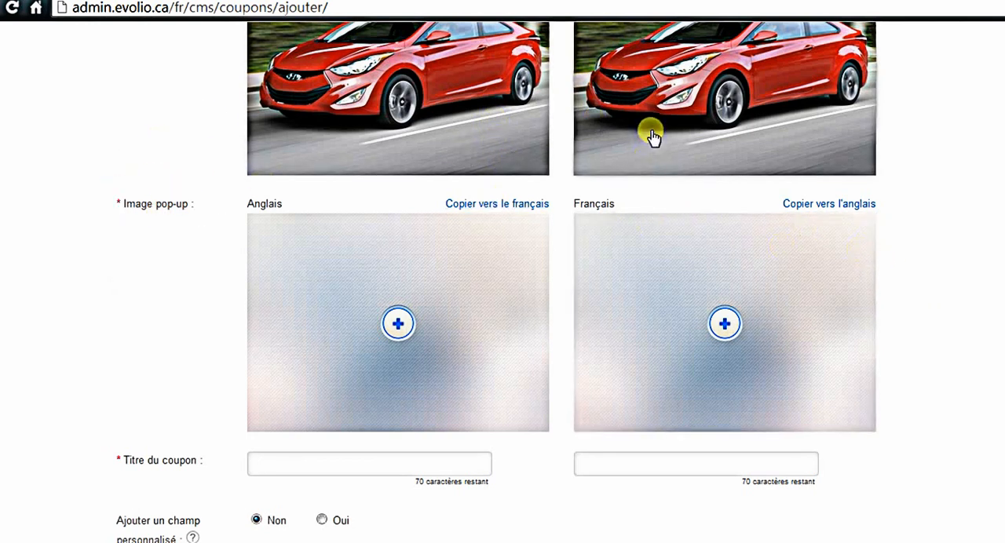
left_click(723, 323)
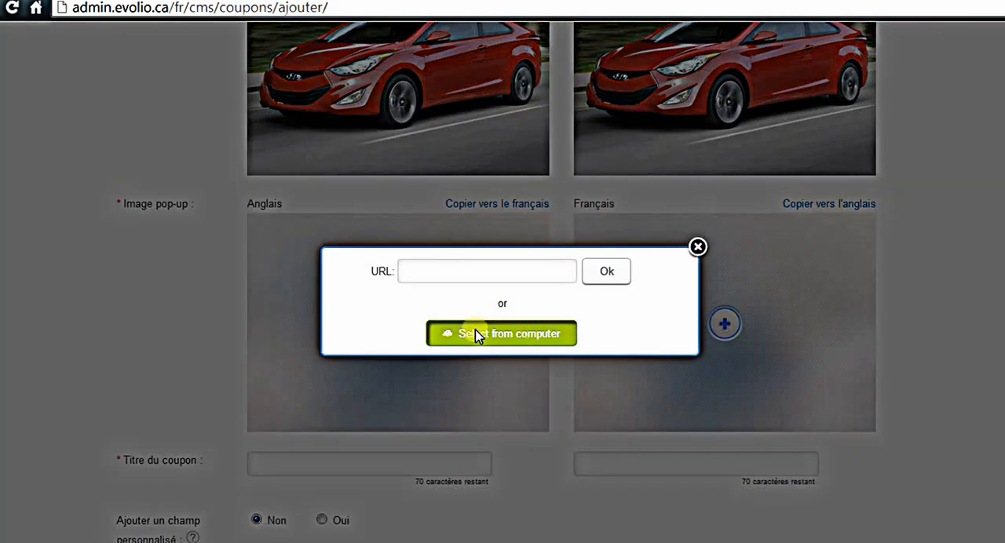
left_click(476, 337)
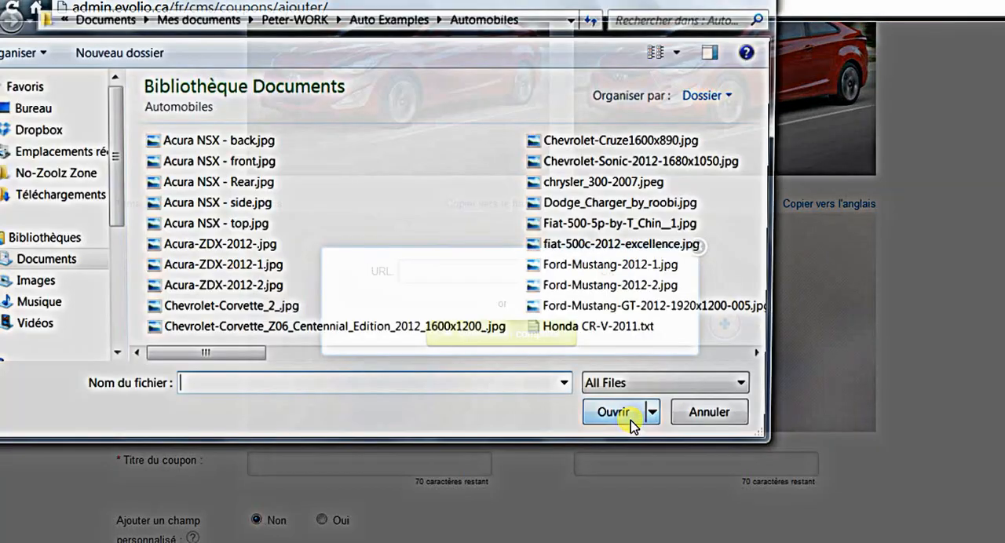
left_click(643, 359)
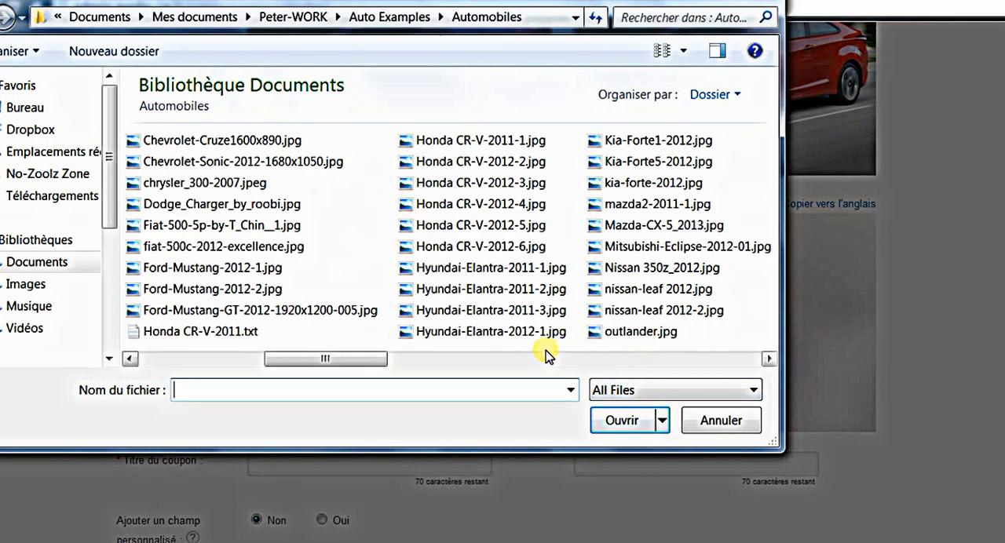
left_click(540, 333)
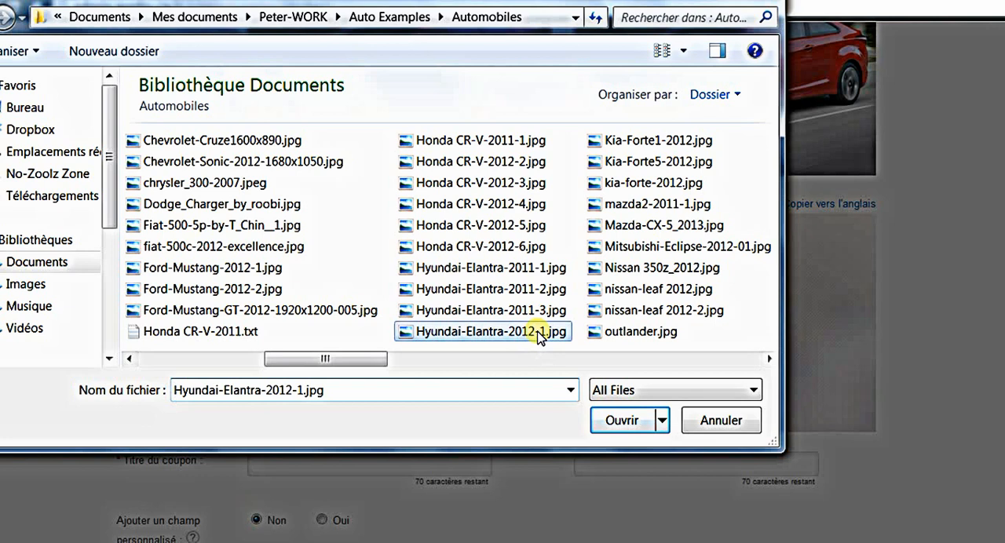
left_click(641, 421)
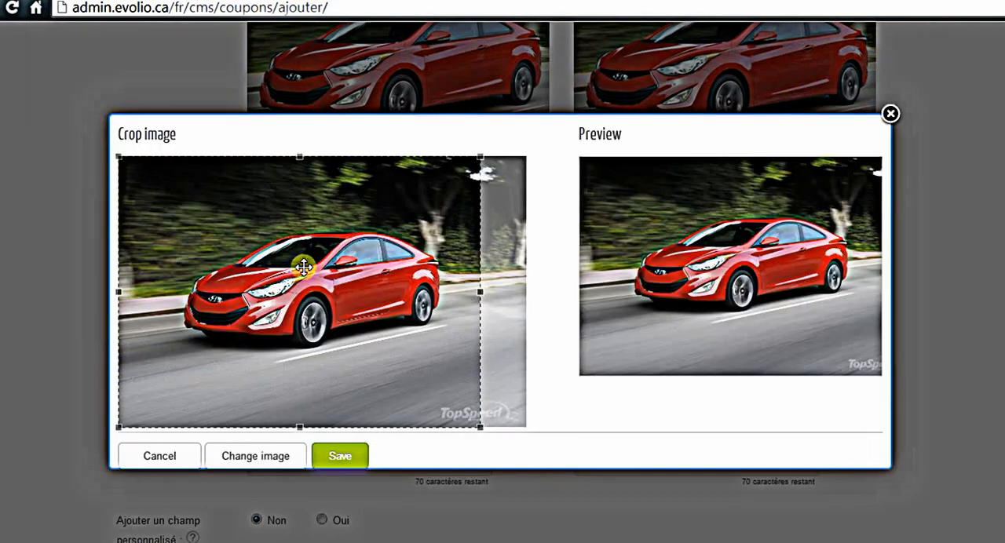
left_click(353, 456)
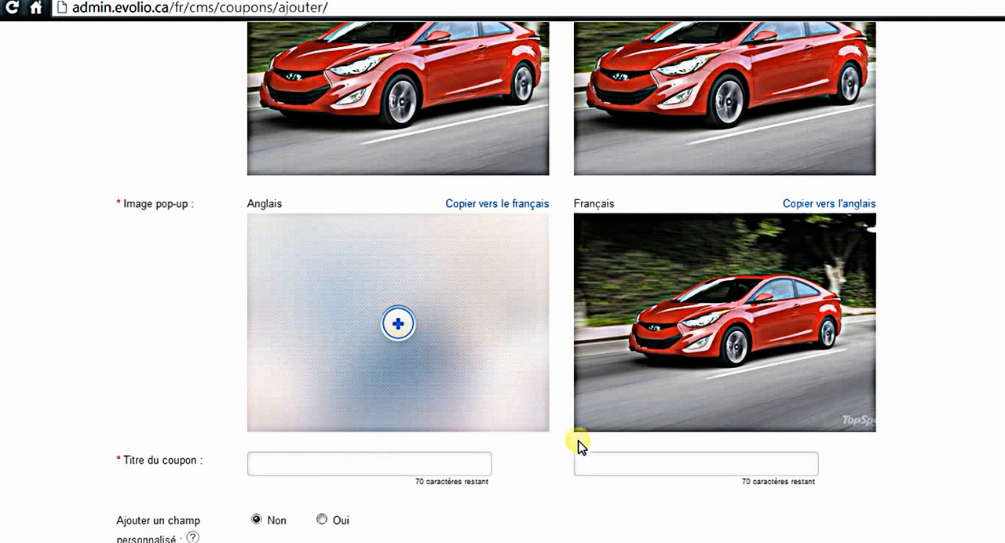
left_click(840, 205)
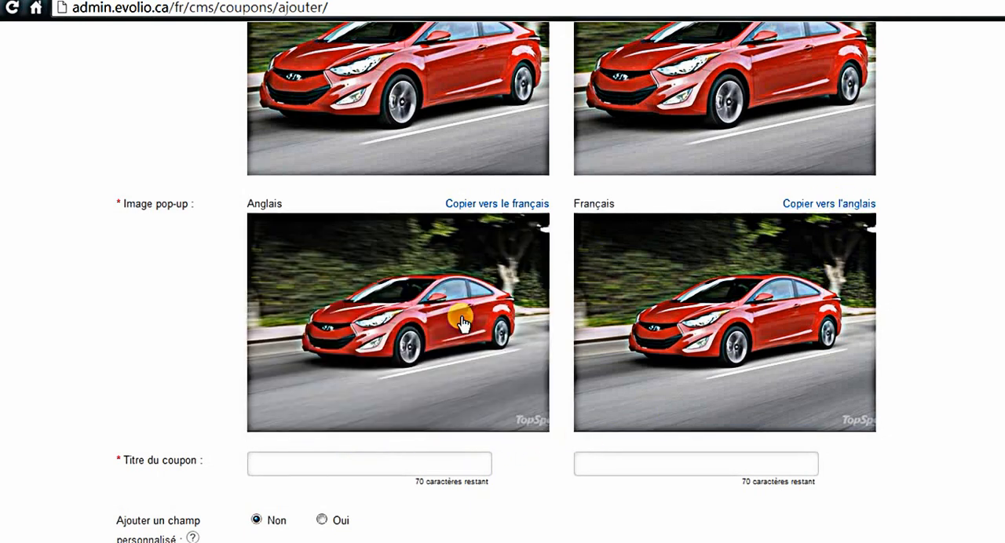
Step: Enter test as the coupon title (Titre du coupon) in both the English and French fields
scroll(471, 342, "down", 2)
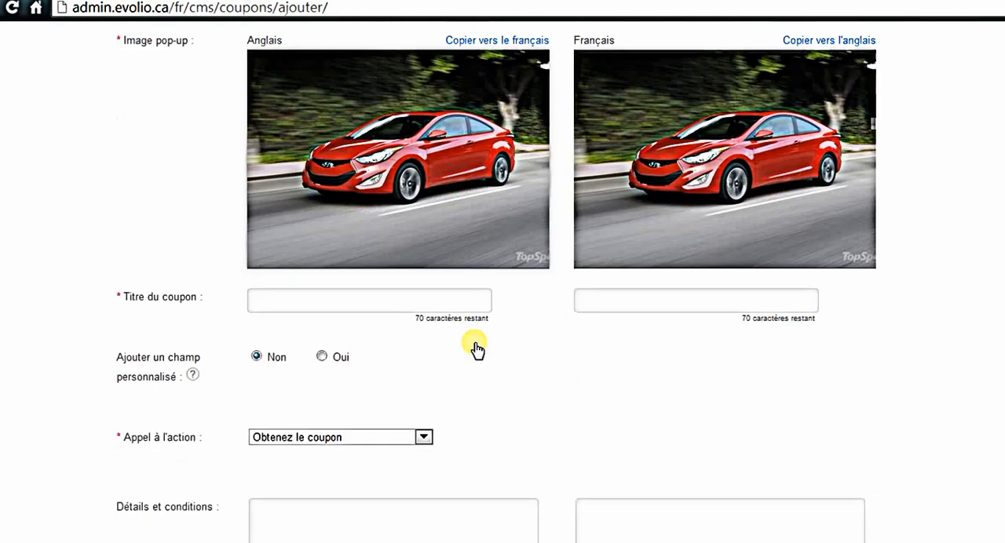
left_click(327, 297)
type("test")
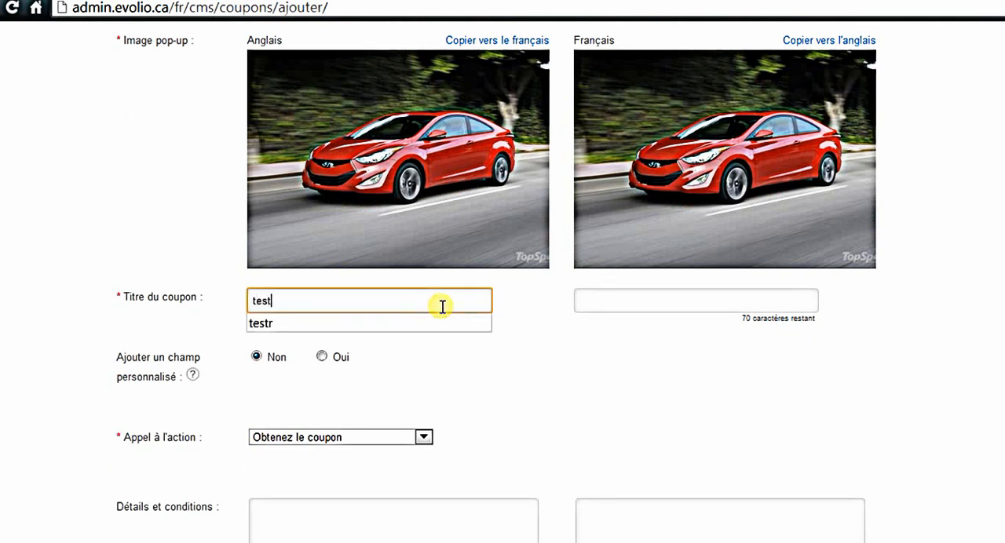
key("Tab")
type("te")
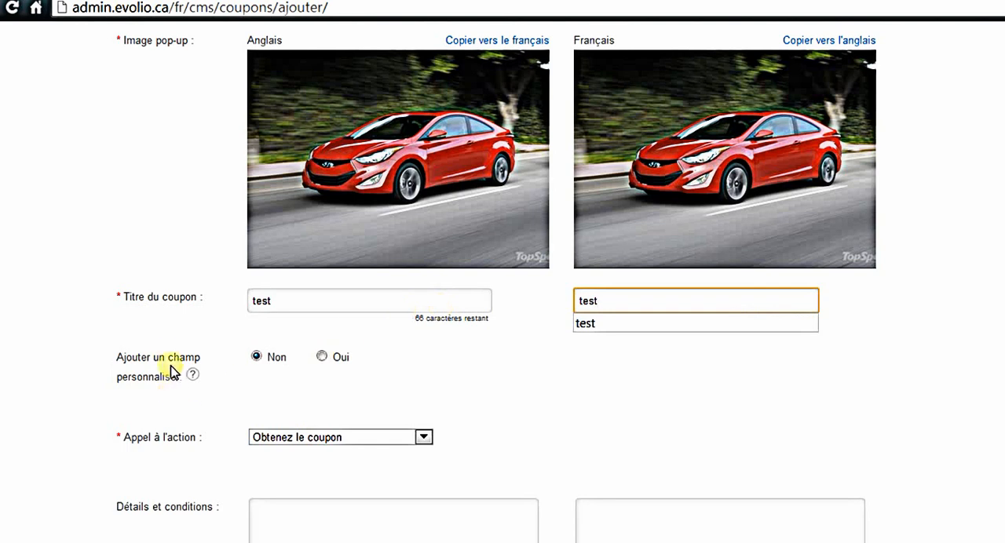
Step: Try adding a custom field (champ personnalisé) to the coupon, and set the option back to Non
left_click(322, 357)
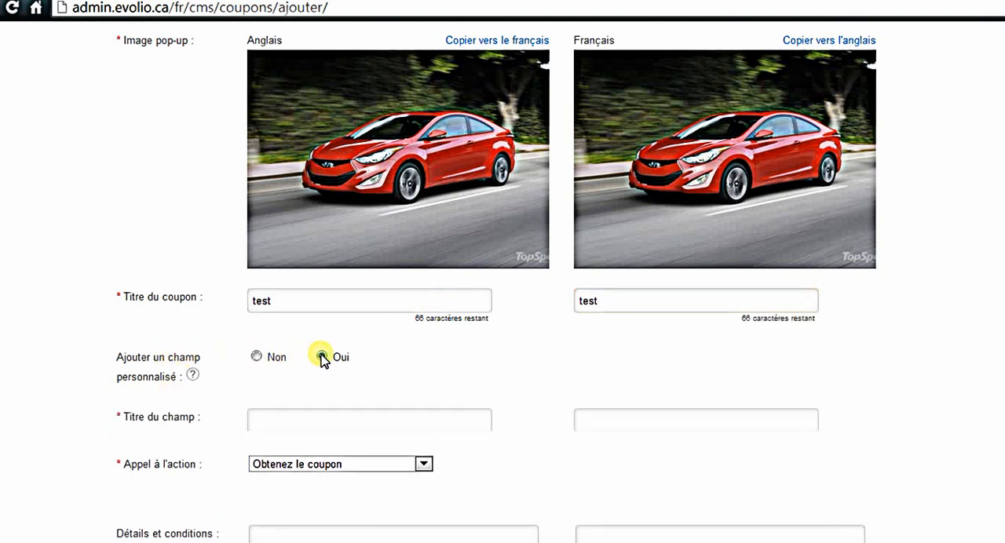
left_click(274, 416)
scroll(392, 401, "down", 2)
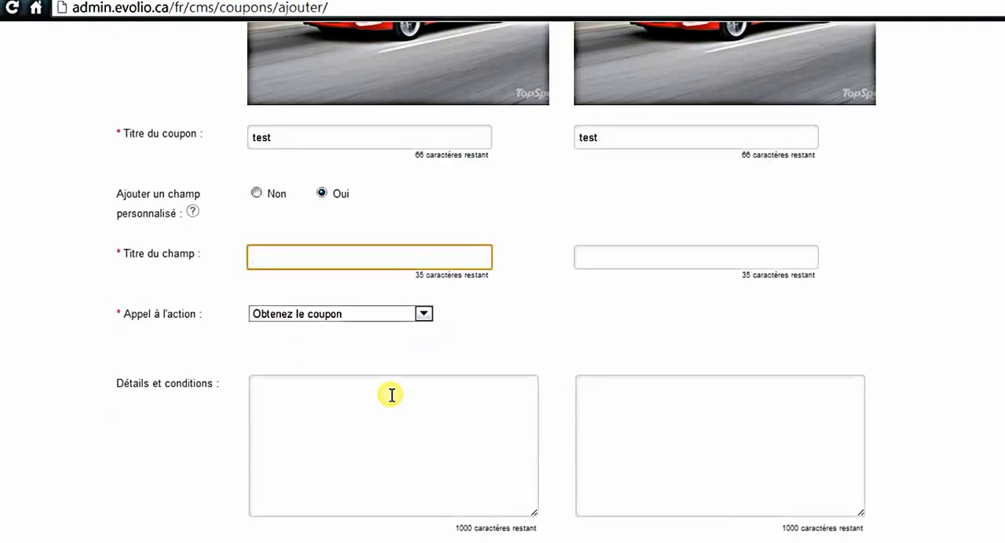
scroll(392, 395, "up", 1)
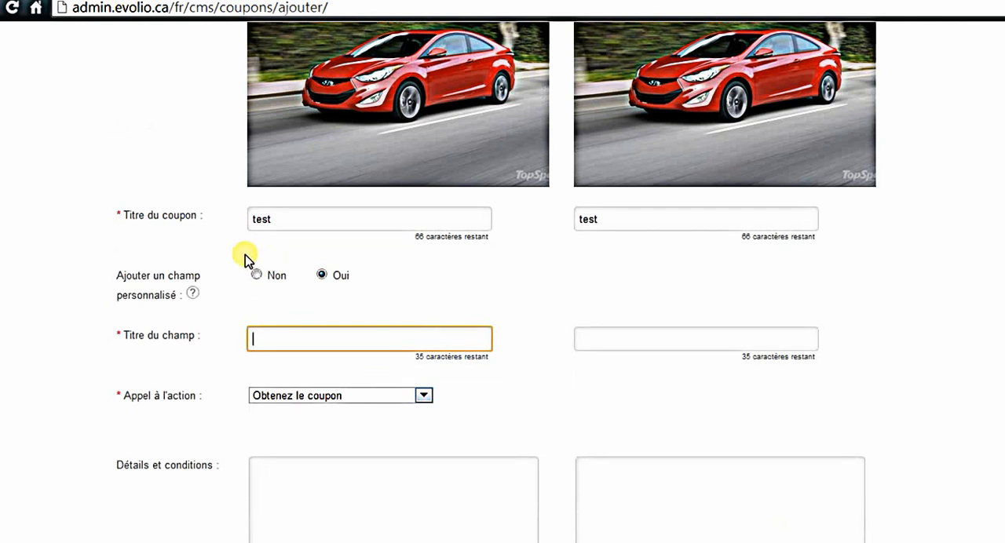
left_click(257, 276)
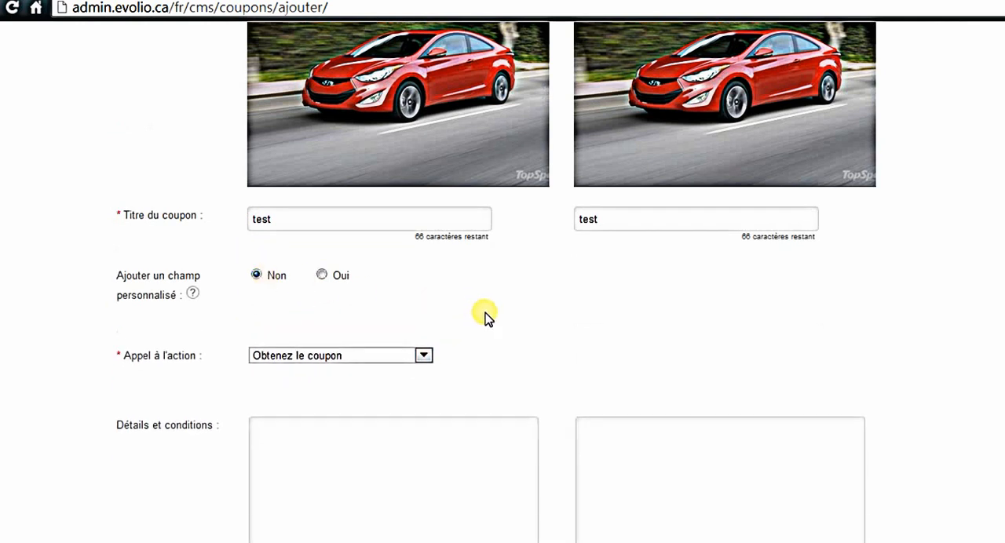
scroll(486, 316, "down", 1)
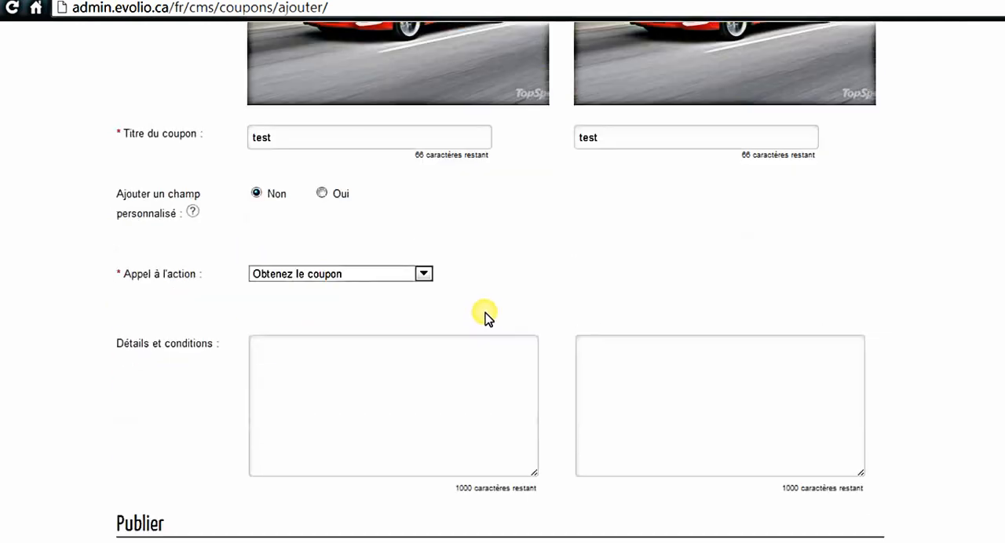
left_click(318, 275)
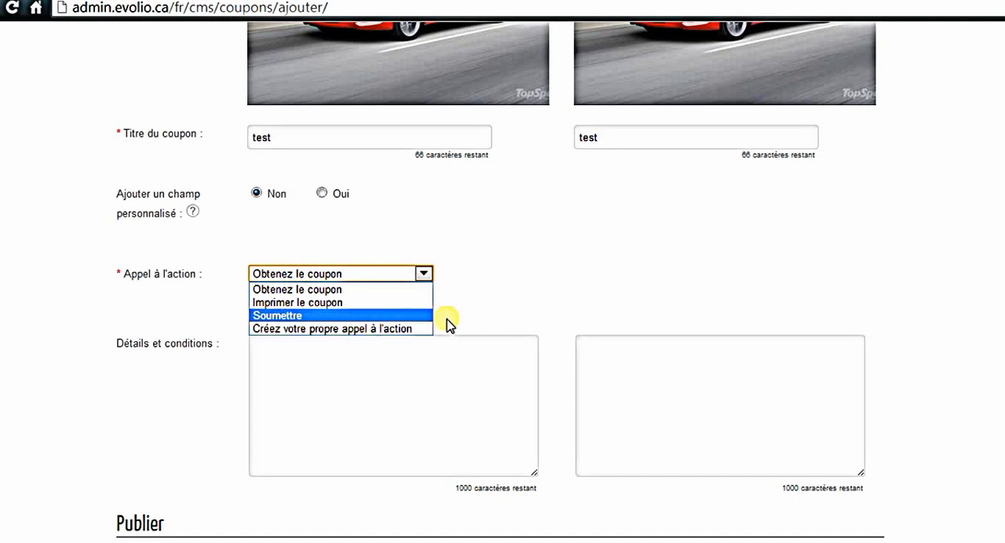
scroll(541, 312, "down", 2)
left_click(322, 205)
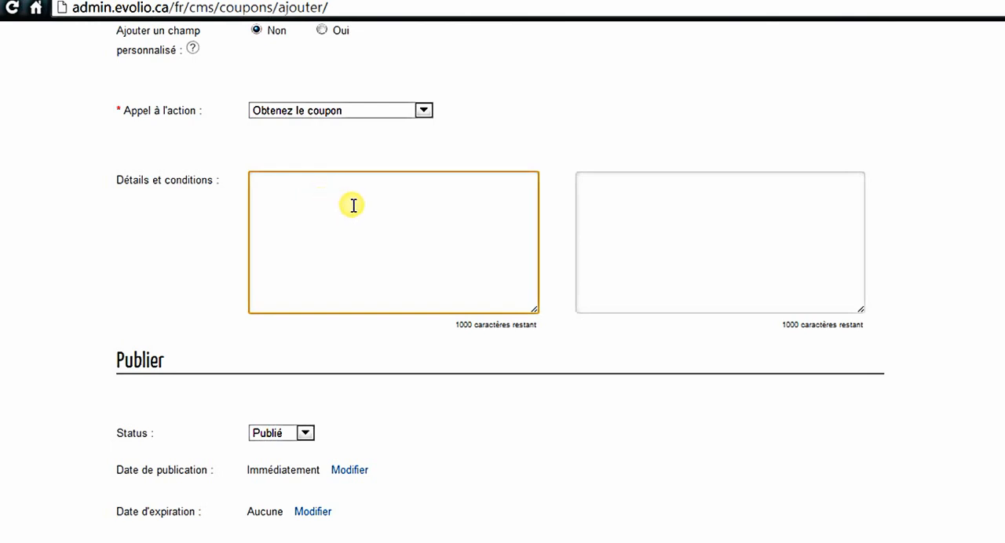
Step: Set the coupon's publication date (Date de publication) to 01/08/2013 at 09:12 a.m
scroll(608, 215, "down", 2)
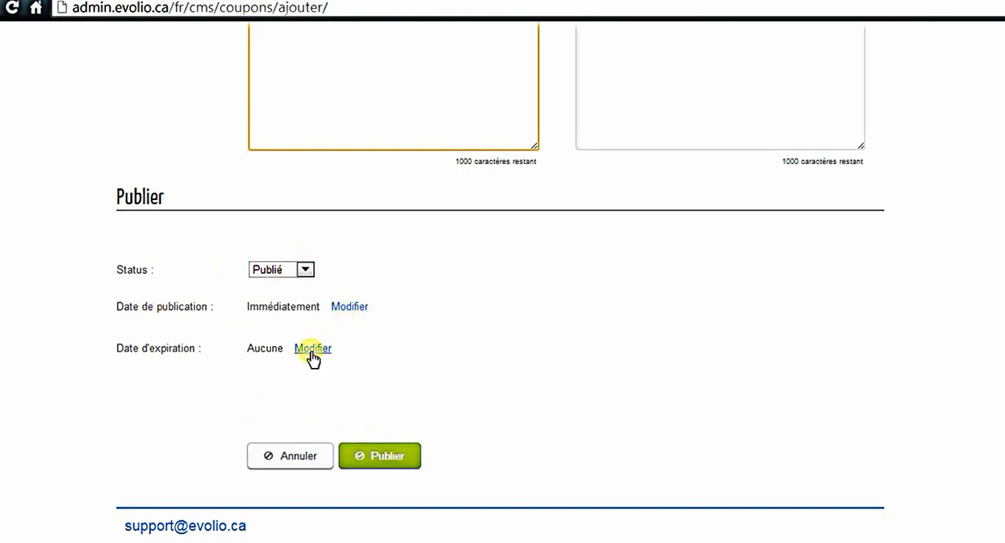
left_click(349, 307)
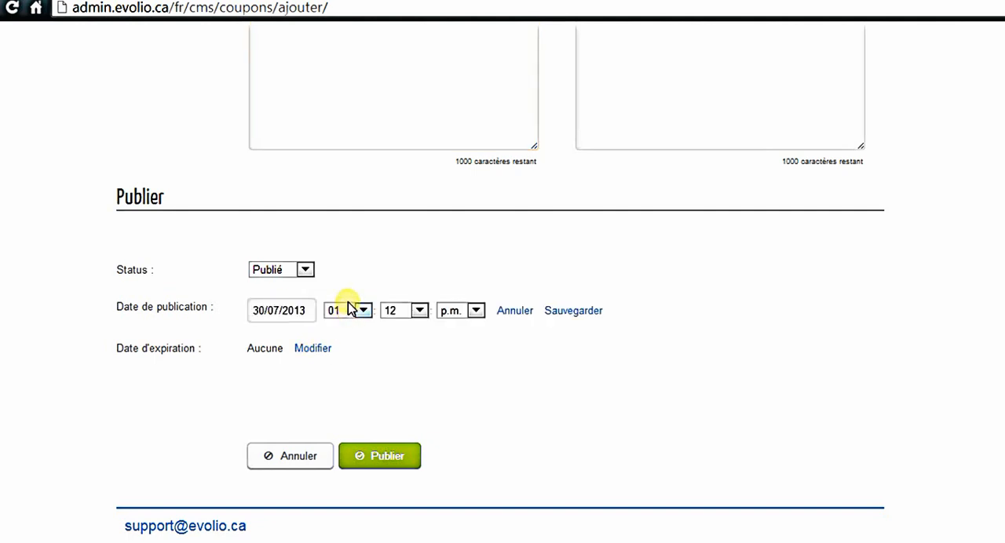
left_click(303, 314)
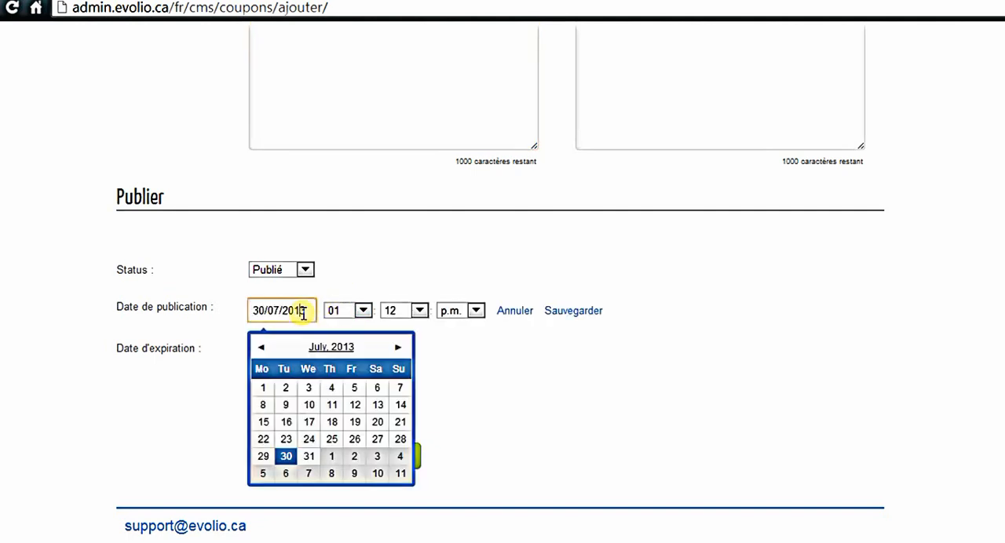
left_click(332, 457)
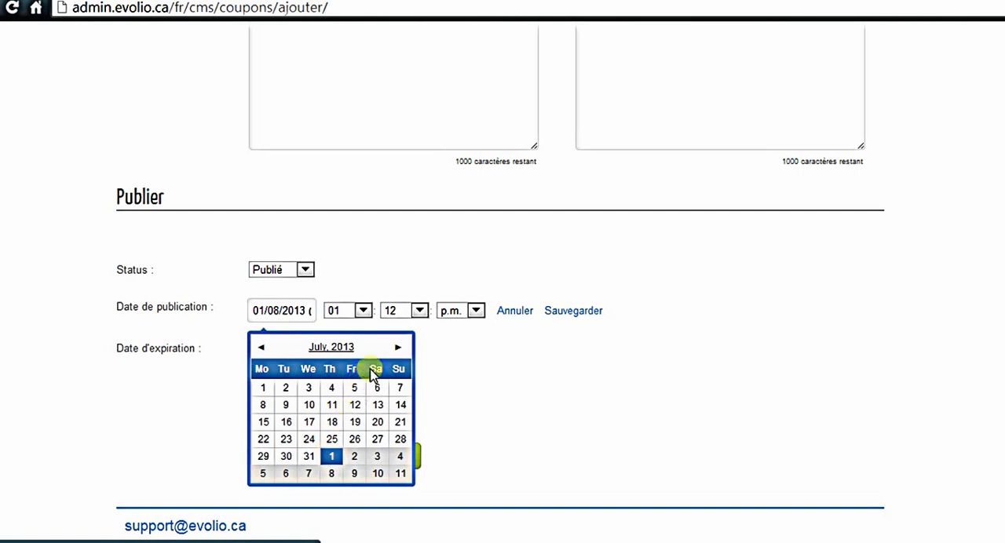
left_click(398, 347)
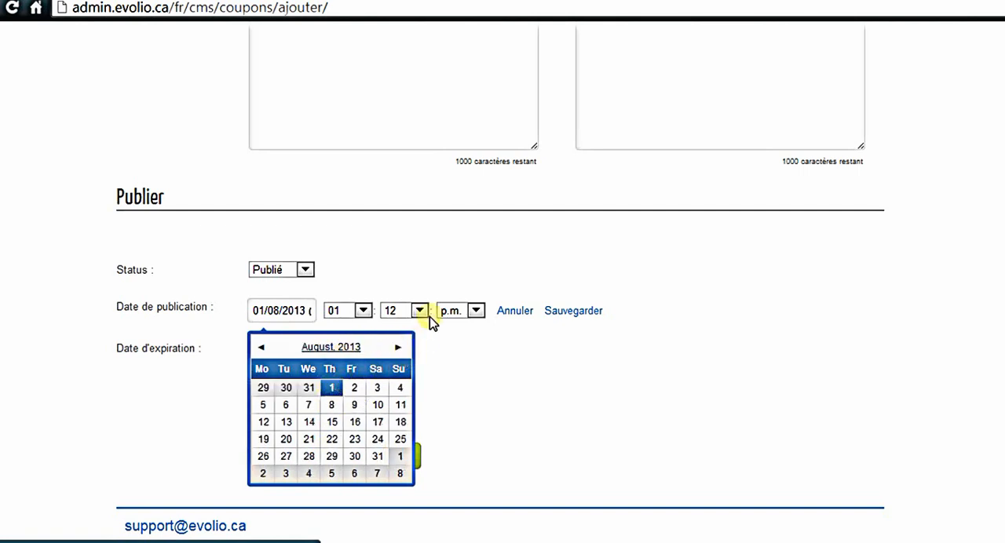
left_click(353, 313)
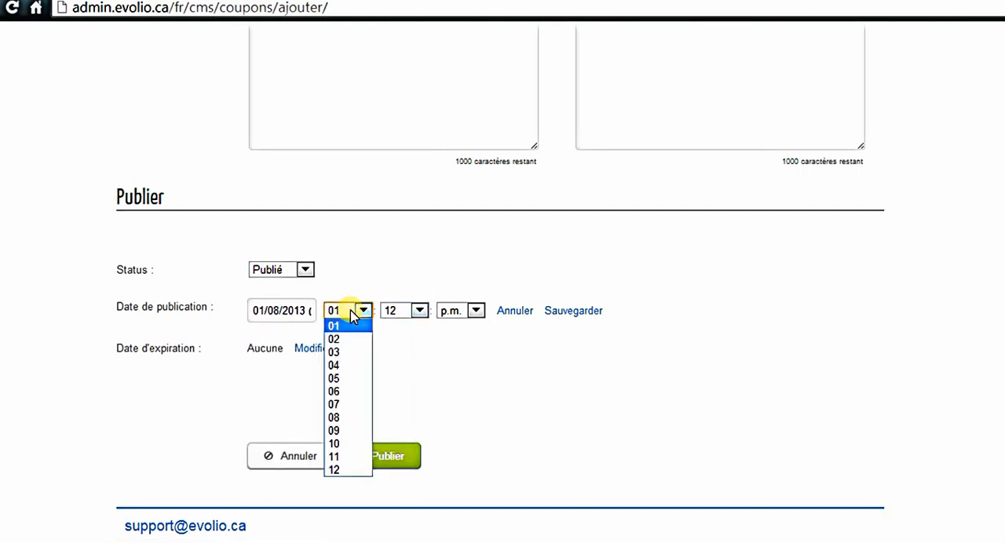
left_click(354, 431)
left_click(408, 312)
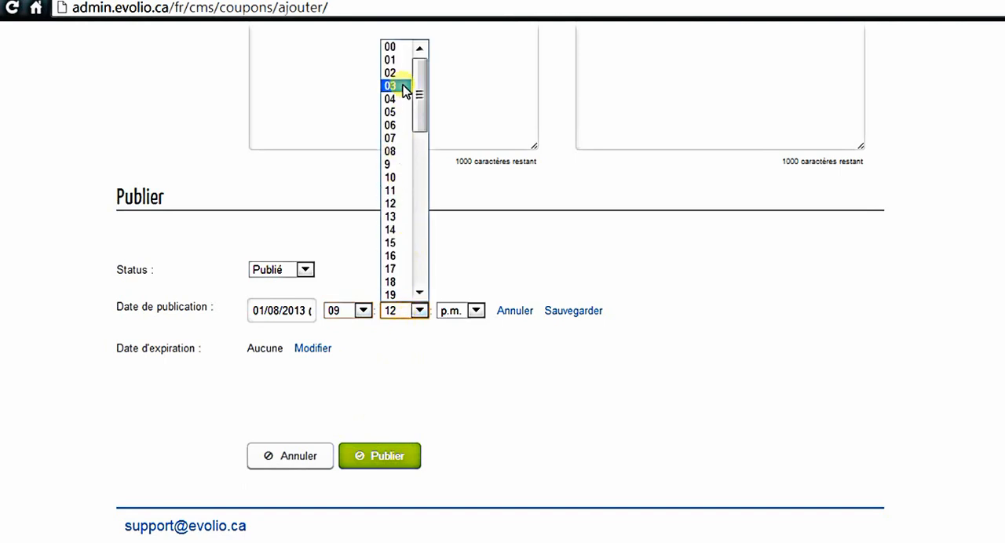
left_click(399, 40)
left_click(463, 310)
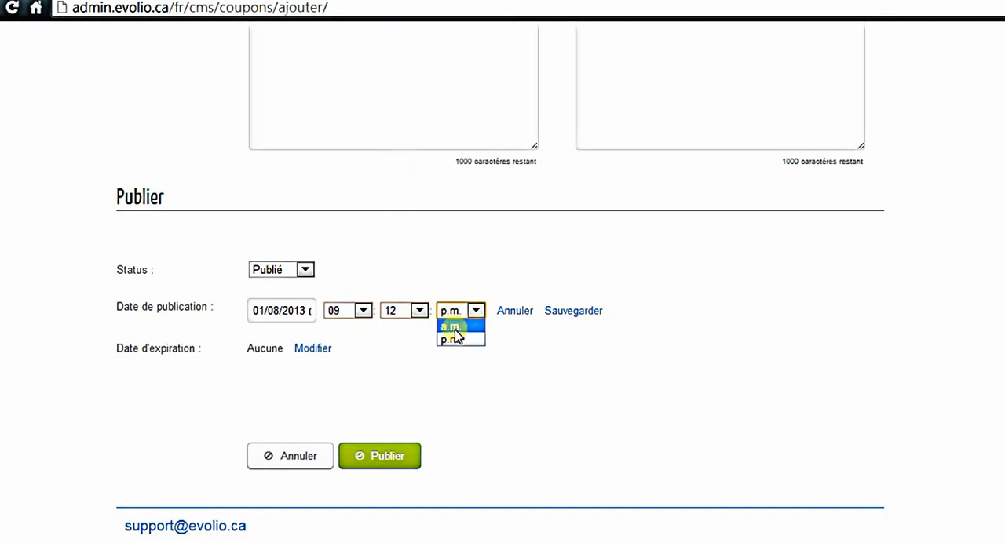
left_click(453, 323)
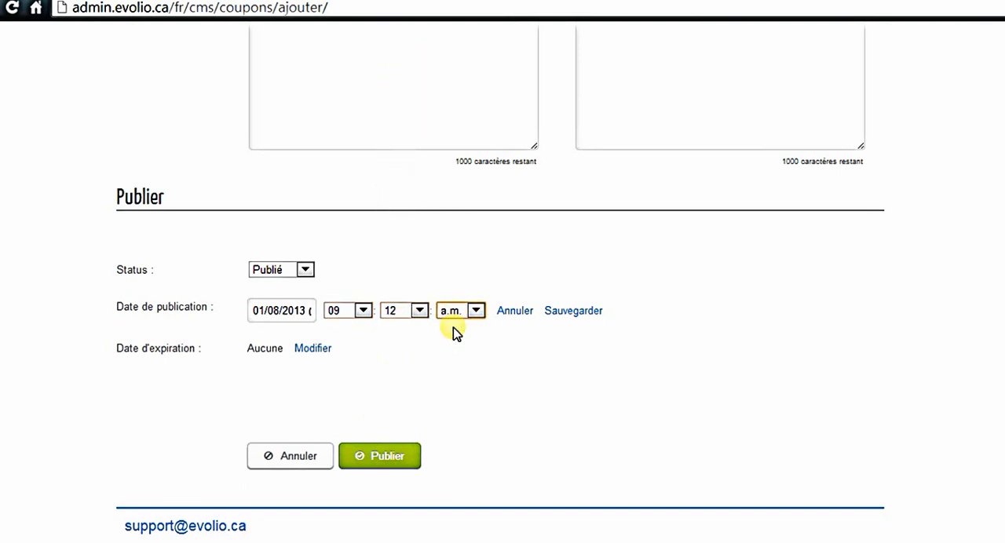
Step: Set the coupon's expiration date (Date d'expiration) to 31/08/2013 at 09:00 p.m. and publish the coupon
left_click(310, 350)
left_click(283, 352)
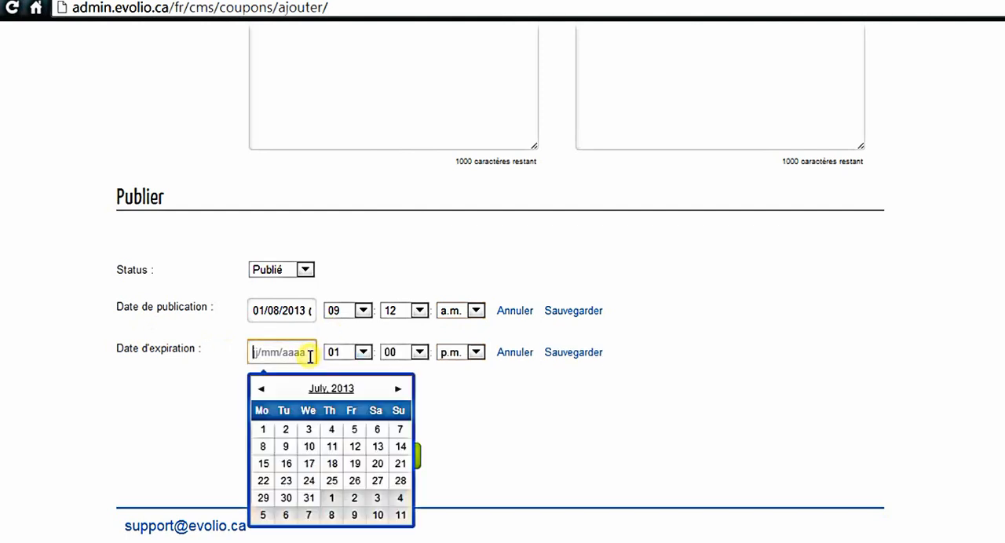
left_click(399, 390)
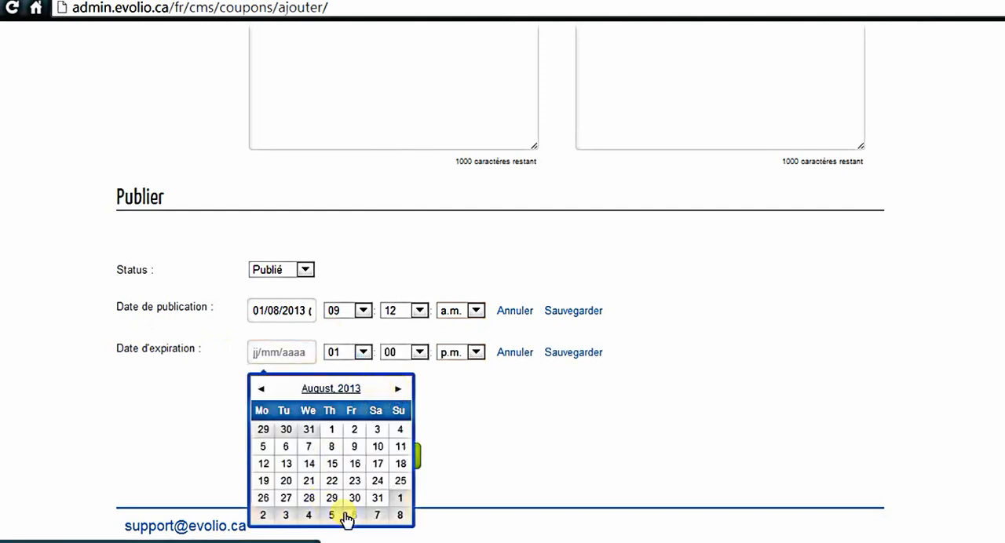
left_click(378, 503)
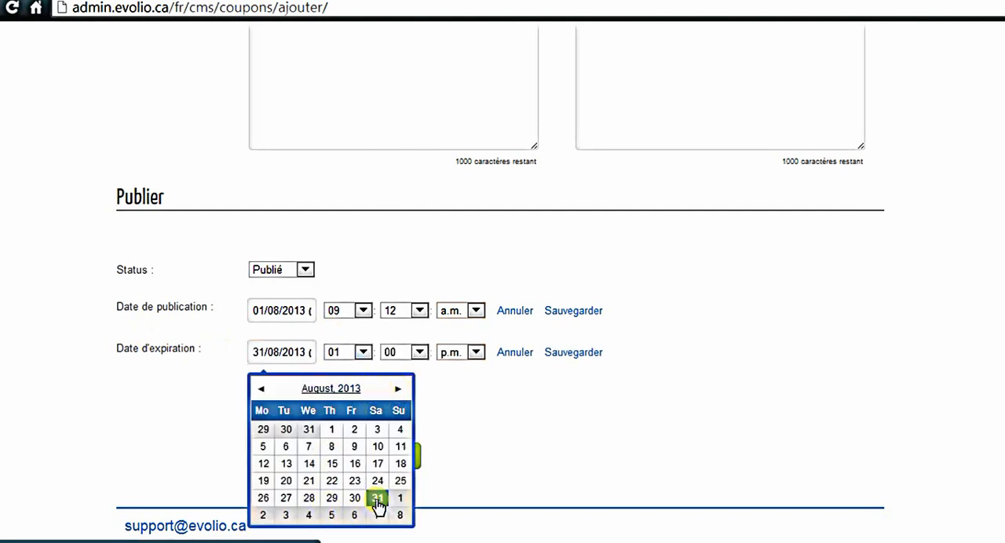
left_click(362, 352)
left_click(351, 472)
left_click(416, 352)
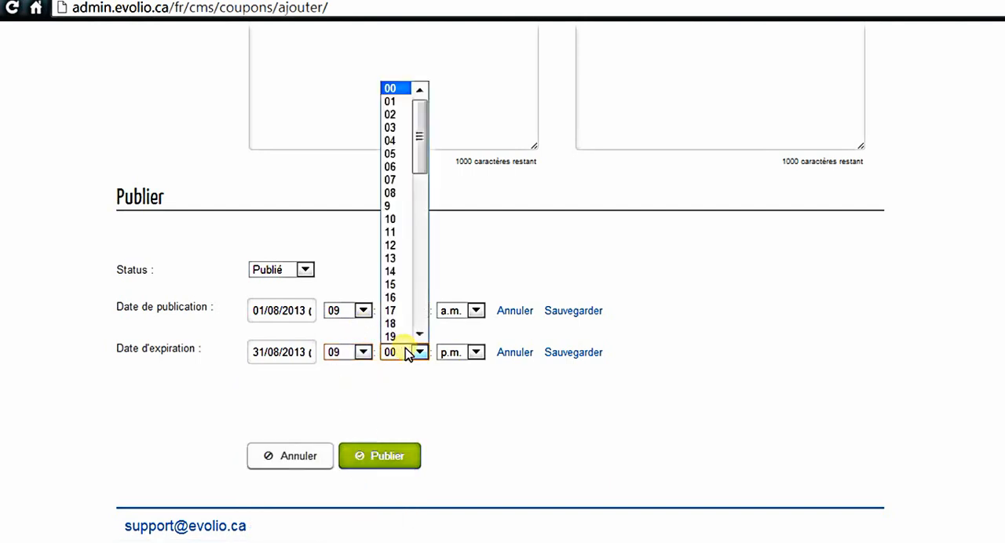
left_click(392, 88)
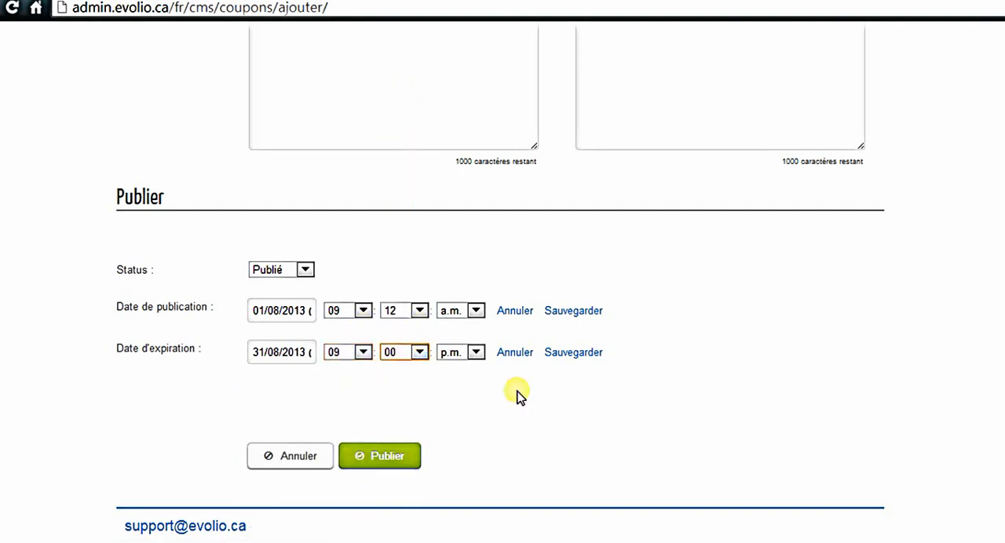
left_click(377, 456)
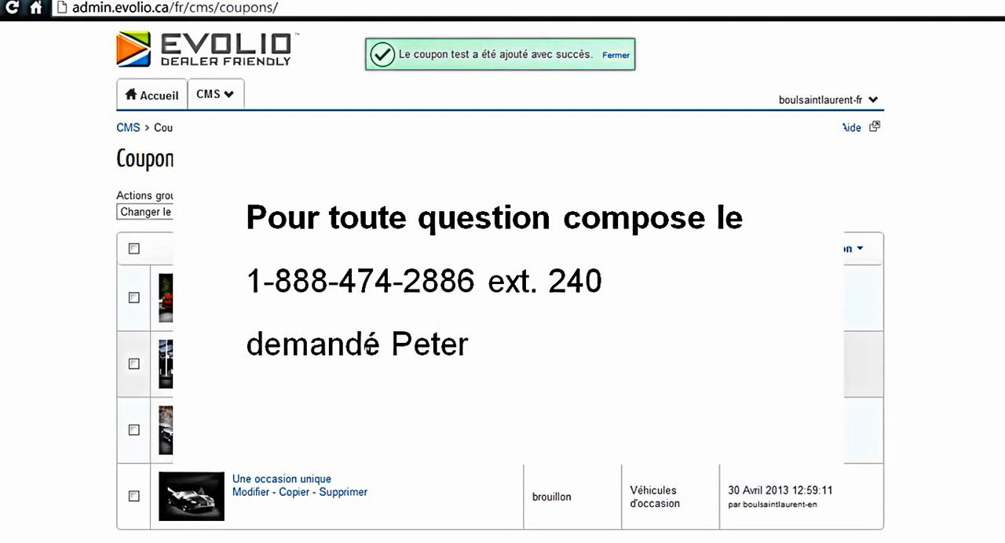
left_click(229, 95)
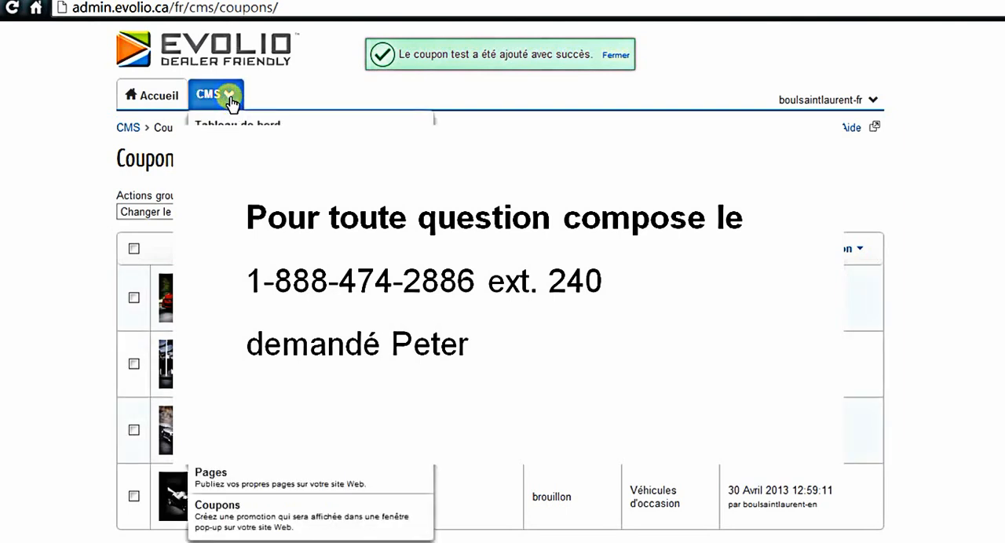